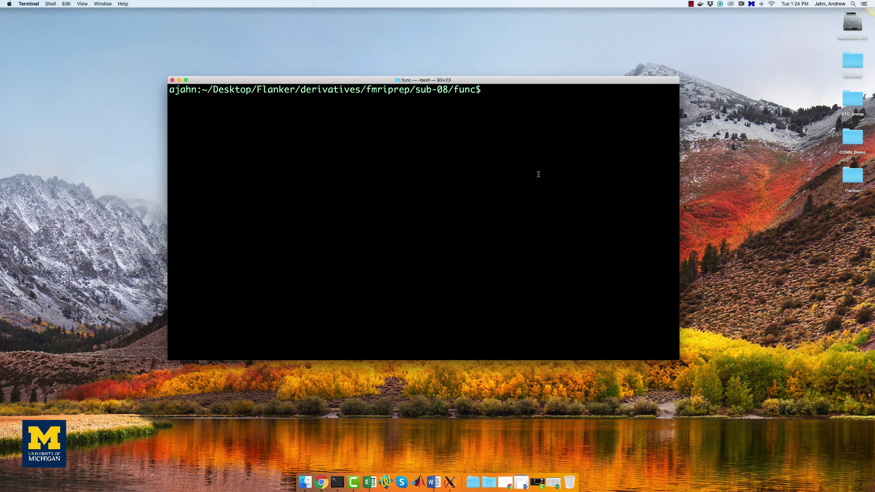
List the func folder with ls and highlight the run-1 desc-confounds_regressors.tsv file name.
text(ls)
key(Return)
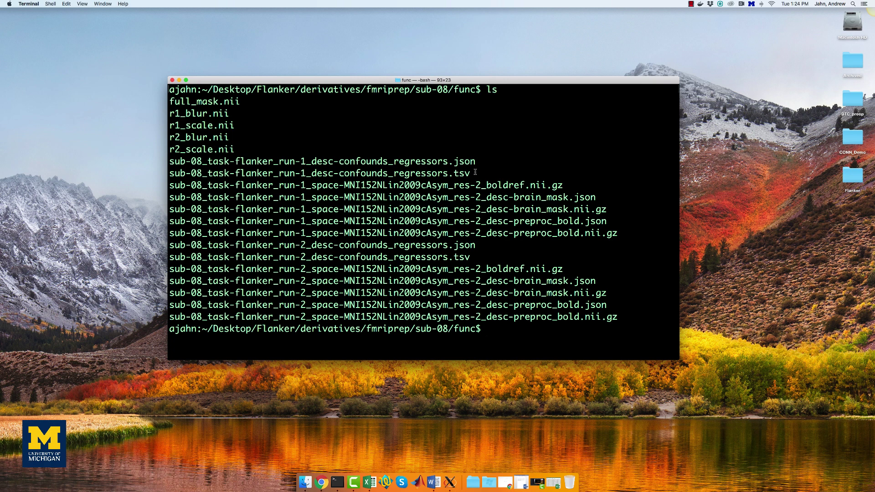
drag(473, 173, 169, 174)
click(341, 170)
click(558, 483)
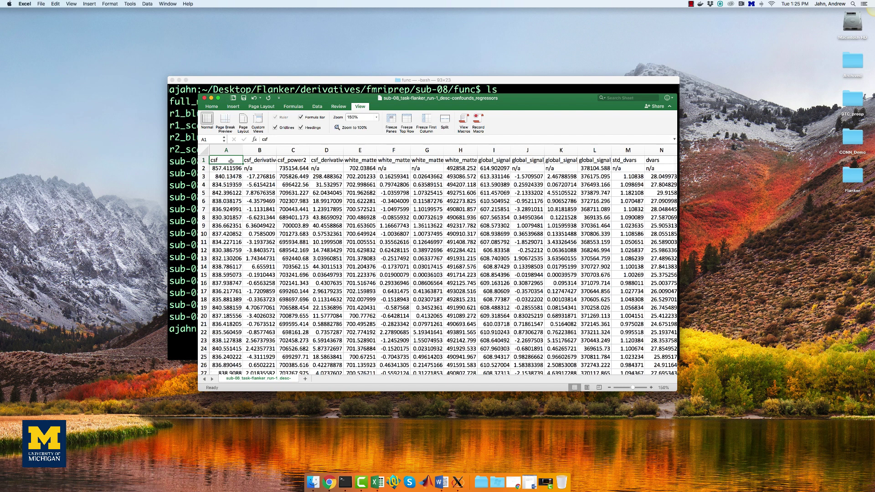
key(Right)
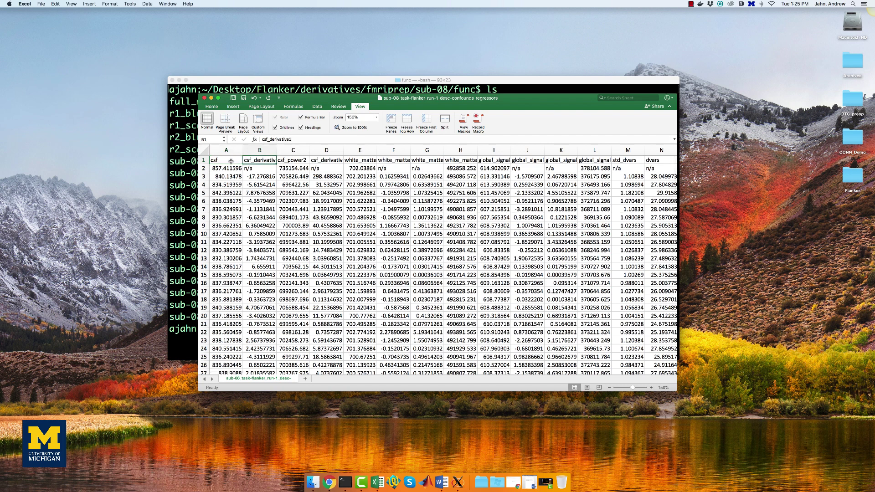
key(Right)
key(Right)
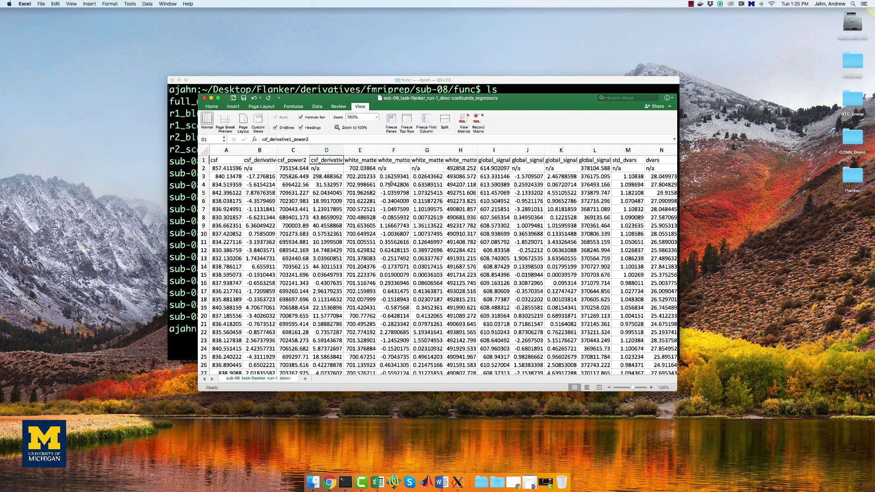
scroll(392, 183, right, 15)
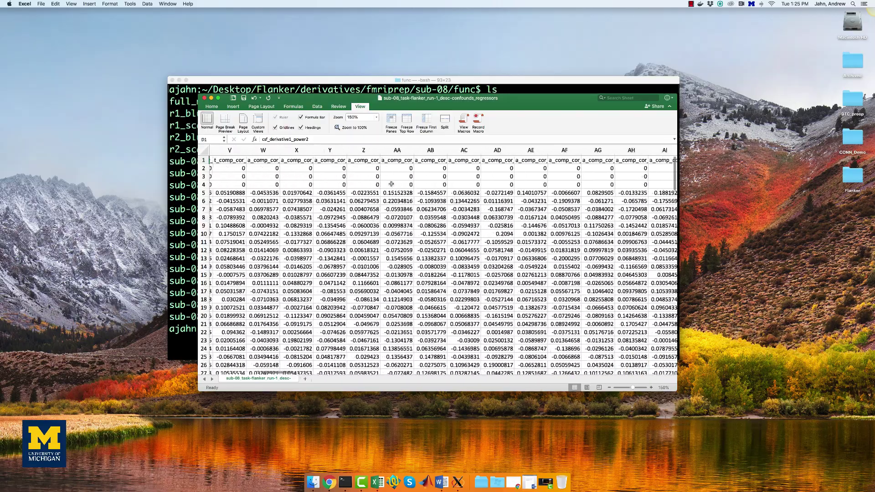
scroll(391, 183, right, 20)
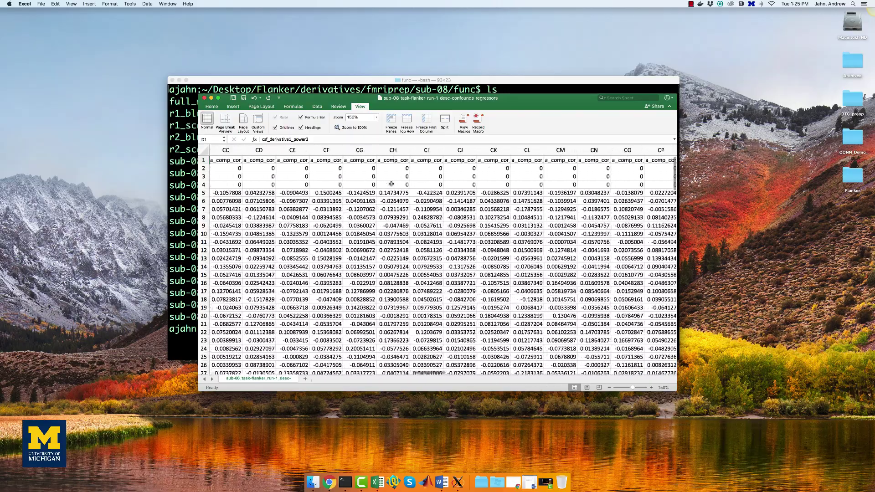
scroll(392, 184, right, 8)
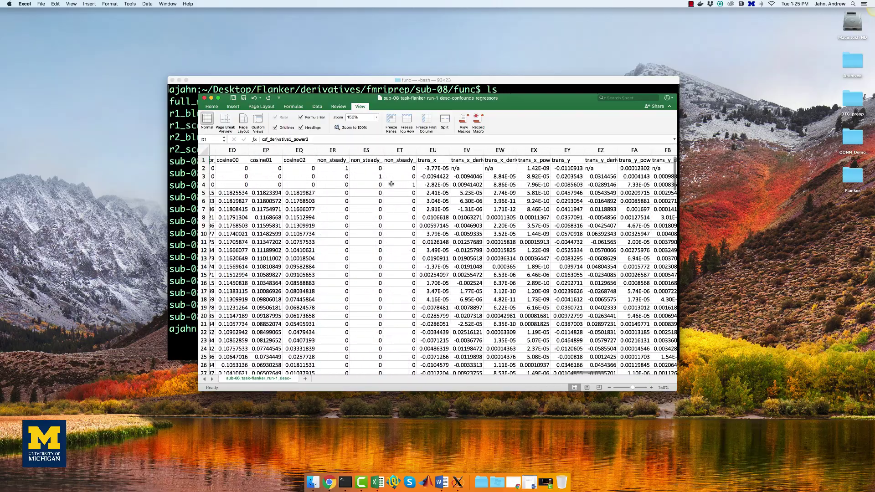
click(423, 160)
click(565, 160)
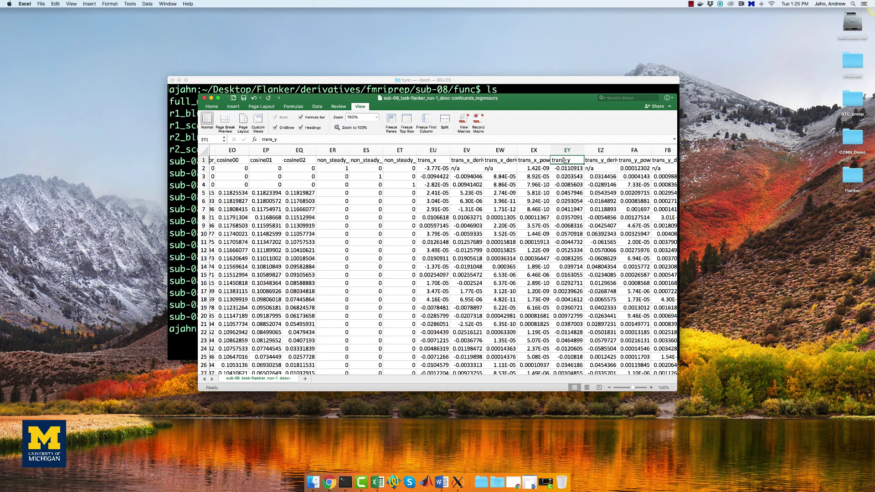
scroll(564, 160, left, 10)
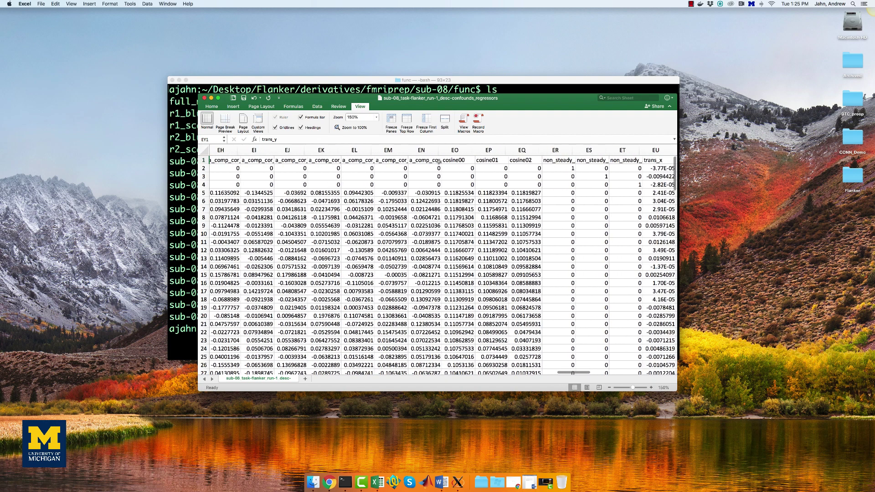
scroll(397, 161, left, 2)
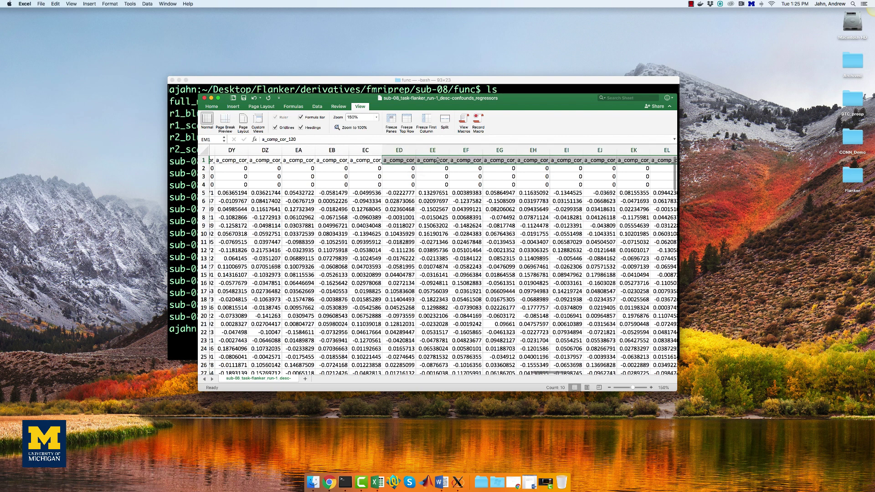
click(456, 161)
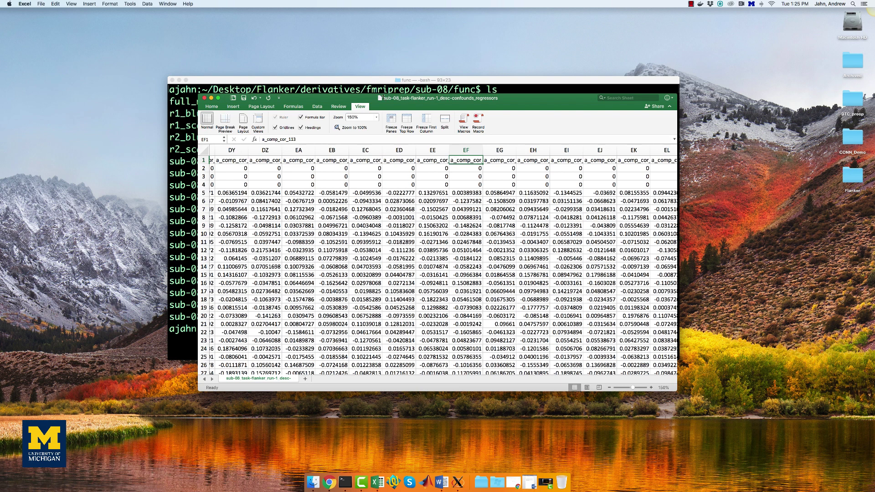
click(212, 98)
click(297, 120)
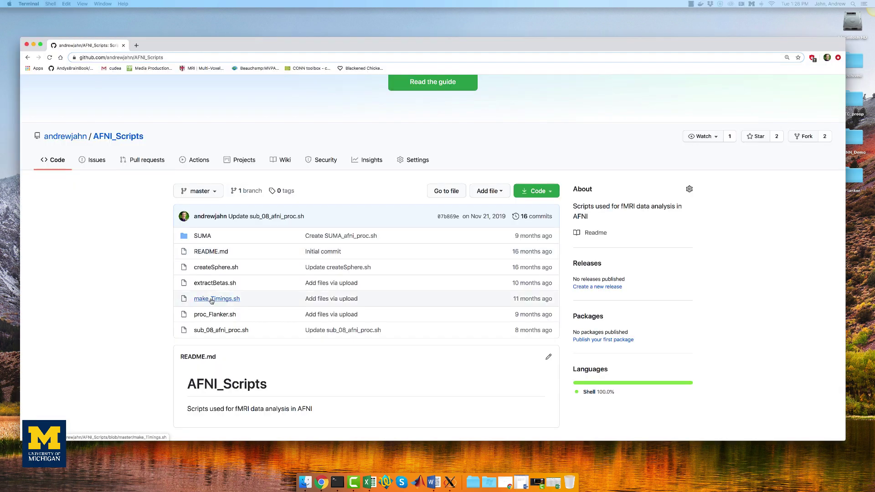
Save the raw make_Timings.sh from GitHub into Desktop/Flanker, then close Chrome.
click(211, 300)
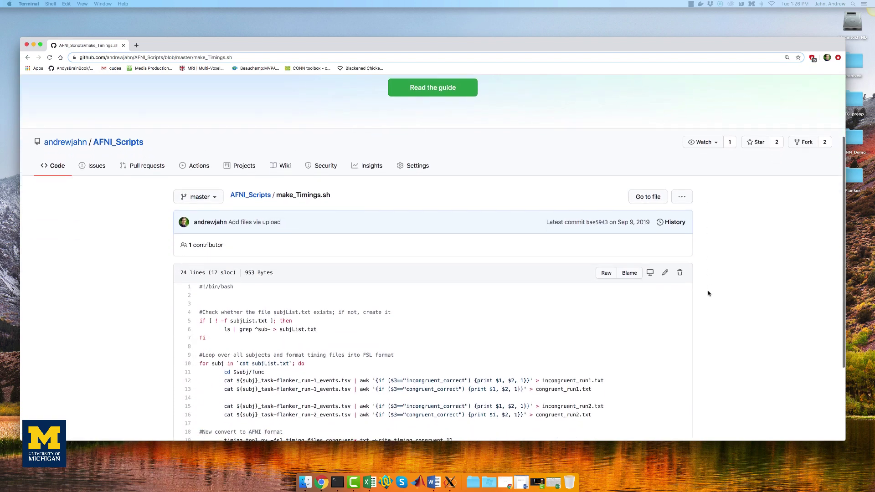
click(606, 272)
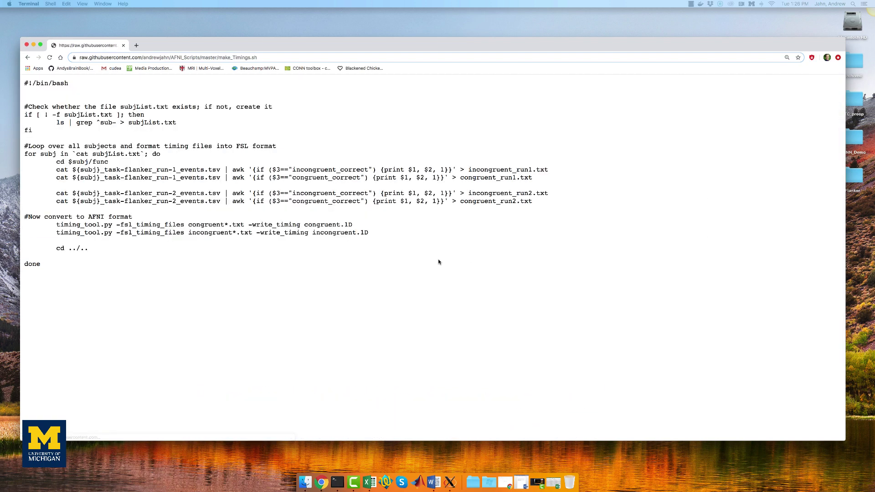
right_click(438, 262)
click(461, 287)
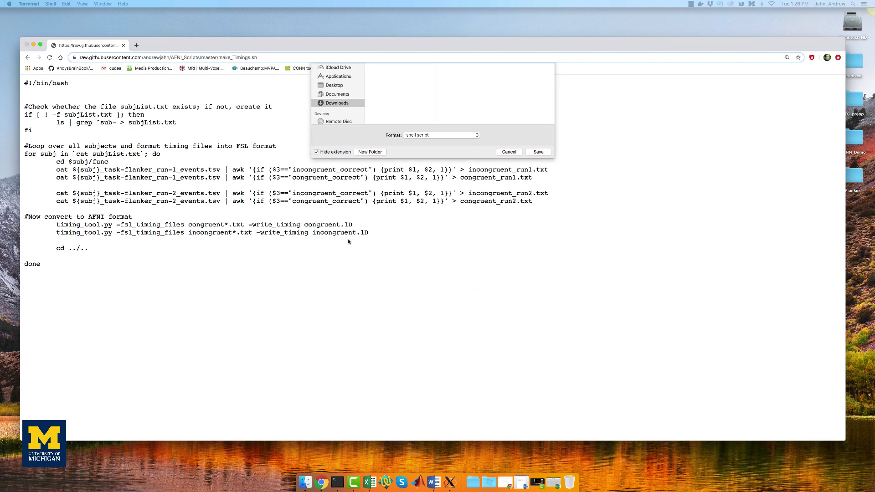
click(345, 144)
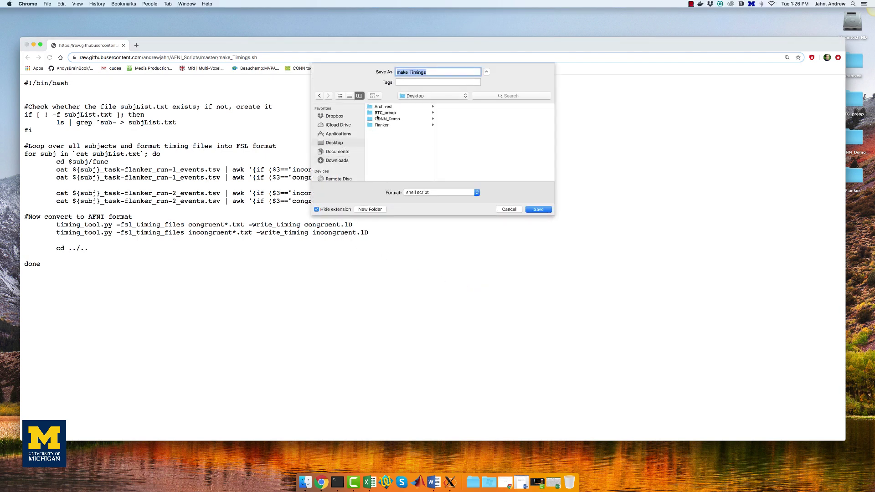
click(383, 125)
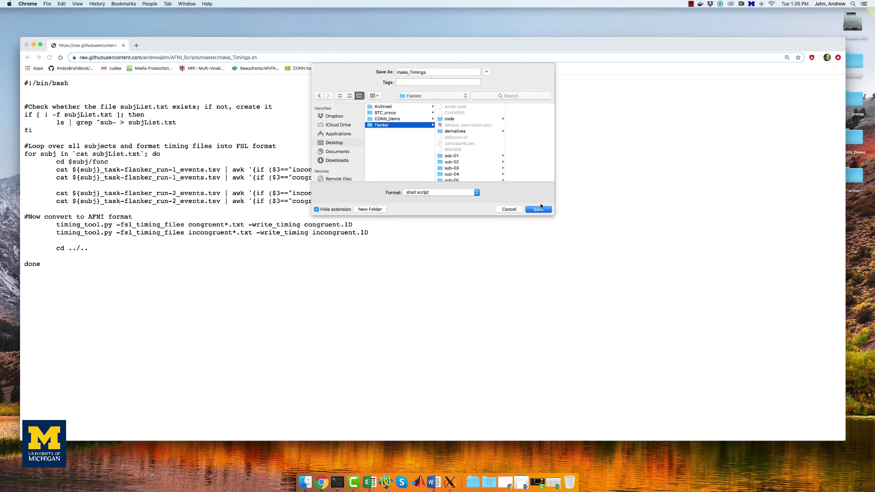
click(538, 209)
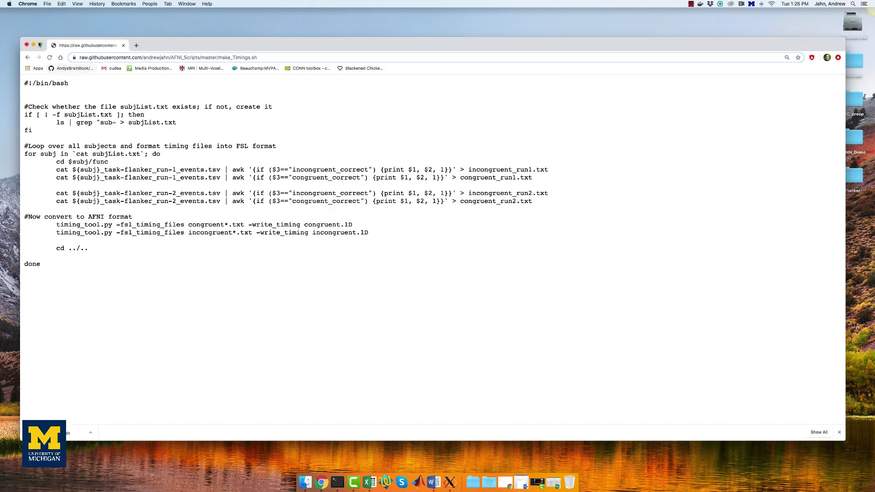
click(26, 46)
Go up to the Flanker folder with cd ../../../.. and run bash make_Timings.sh.
click(405, 225)
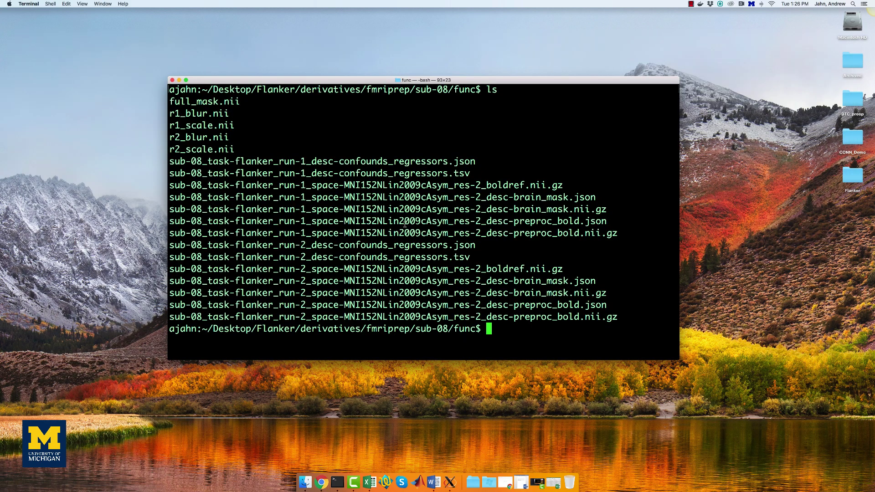
text(cd ../../../..)
key(Return)
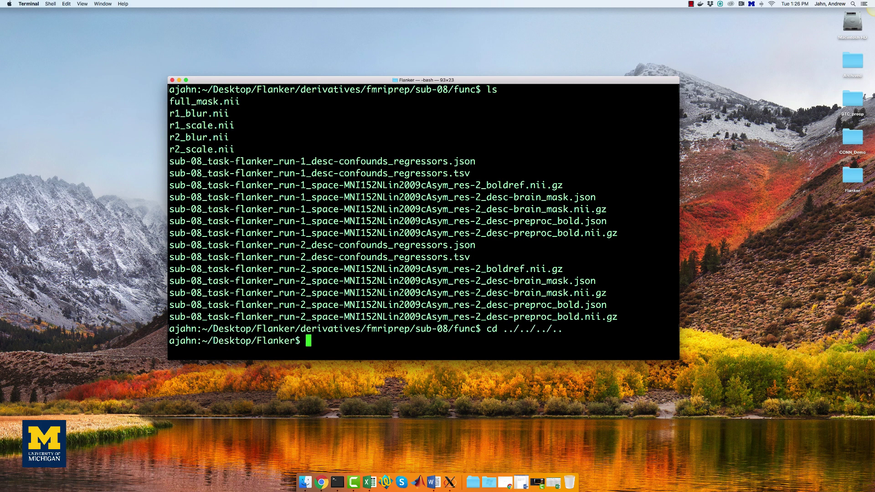
text(bash make_Timings.sh)
key(Return)
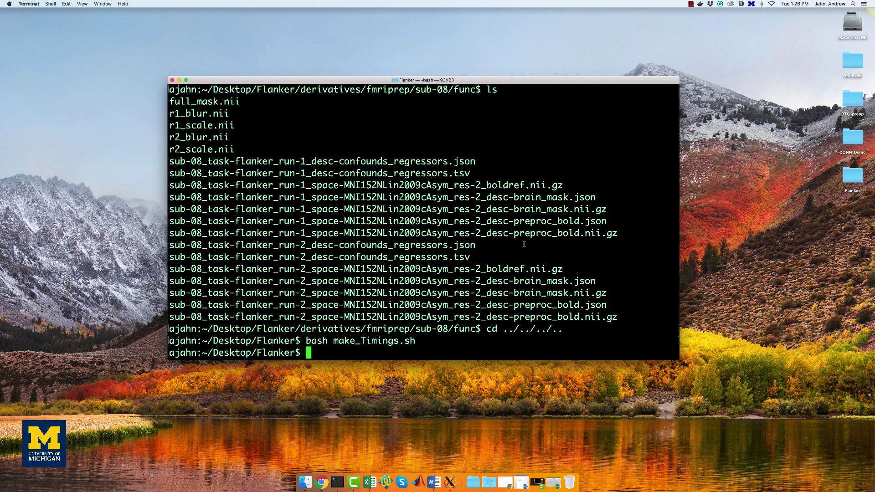
List sub-08/func/ to check the new congruent.1D and incongruent.1D timing files.
text(ls sub-08/func/)
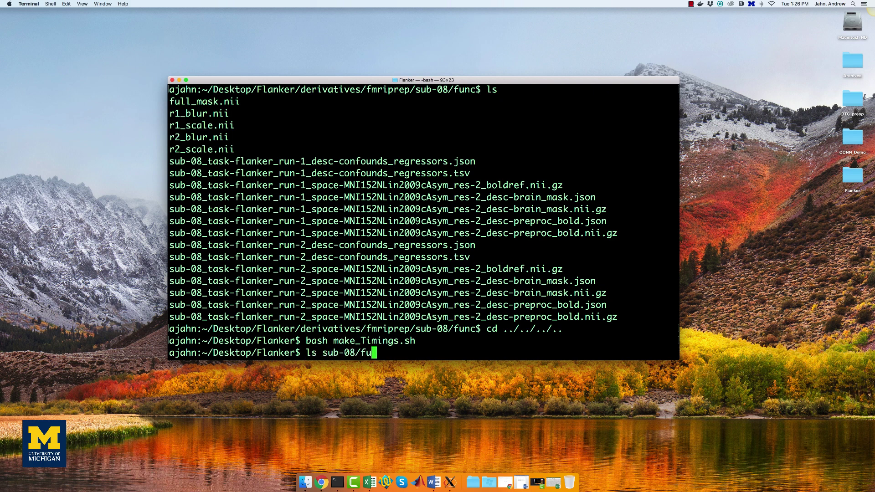
key(Return)
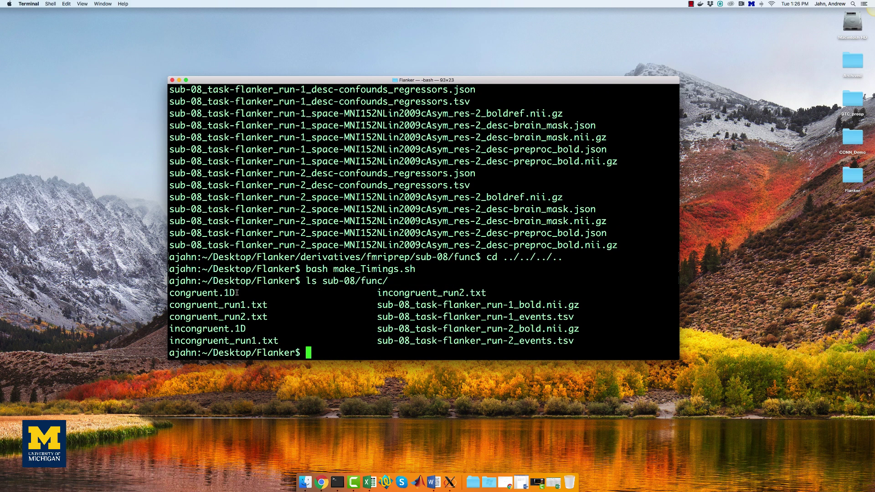
drag(236, 293, 169, 292)
click(298, 311)
Change directory into derivatives/fmriprep/sub-08/func.
text(cd der)
key(Tab)
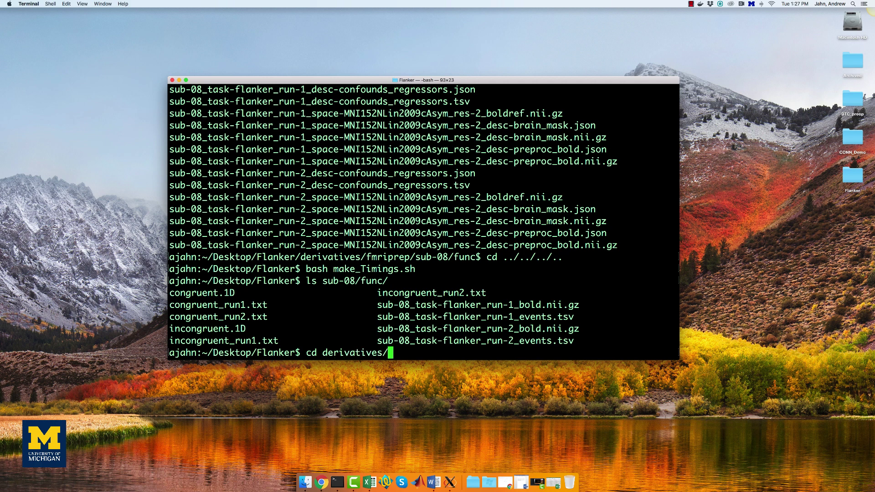
text(fm)
key(Tab)
text(sub-0)
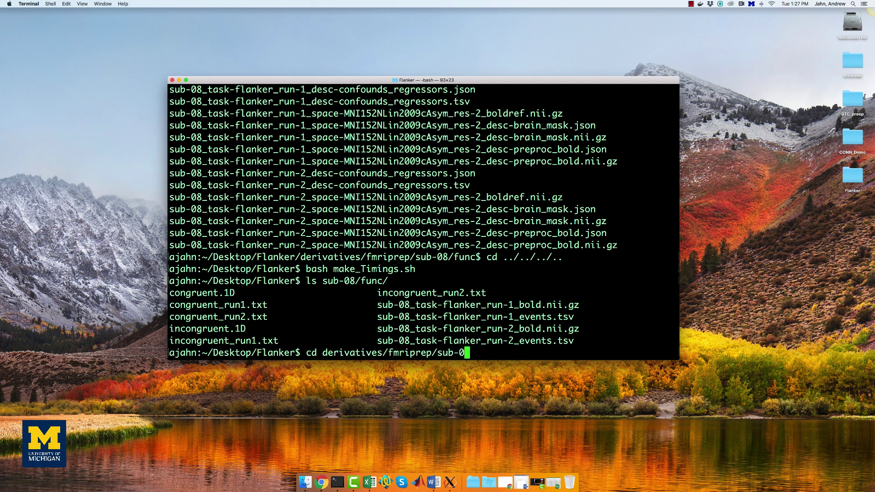
text(8/func)
key(Return)
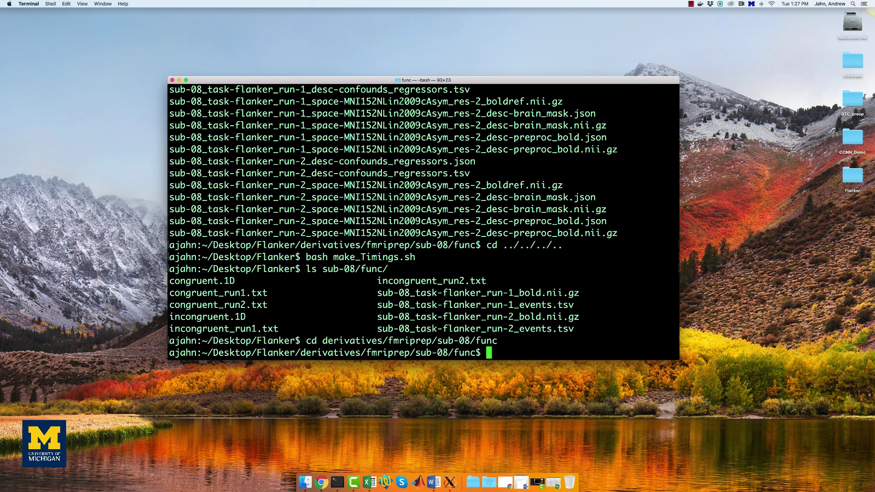
Create a stimuli folder and copy ../../../../sub-08/func/*.1D into it.
text(mkdir stimuli)
key(Return)
text(cp)
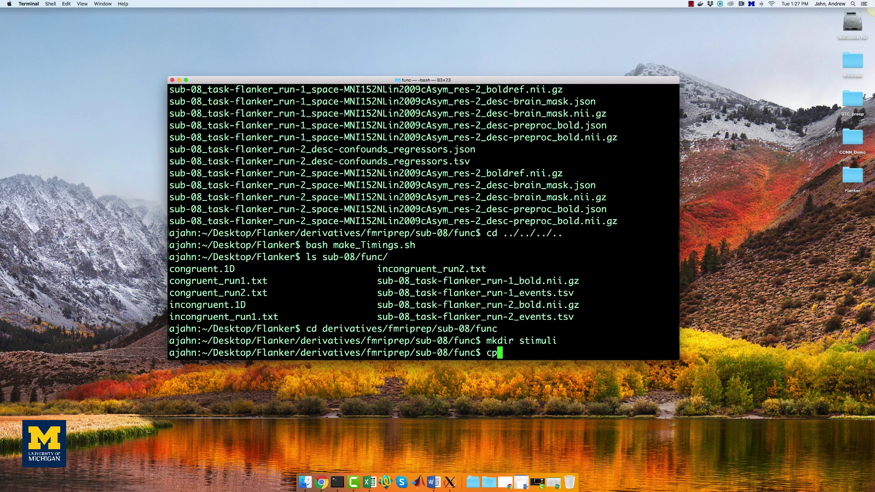
text( ../../../../sub-08/fu)
key(Tab)
text(*.1D stimuli/)
key(Return)
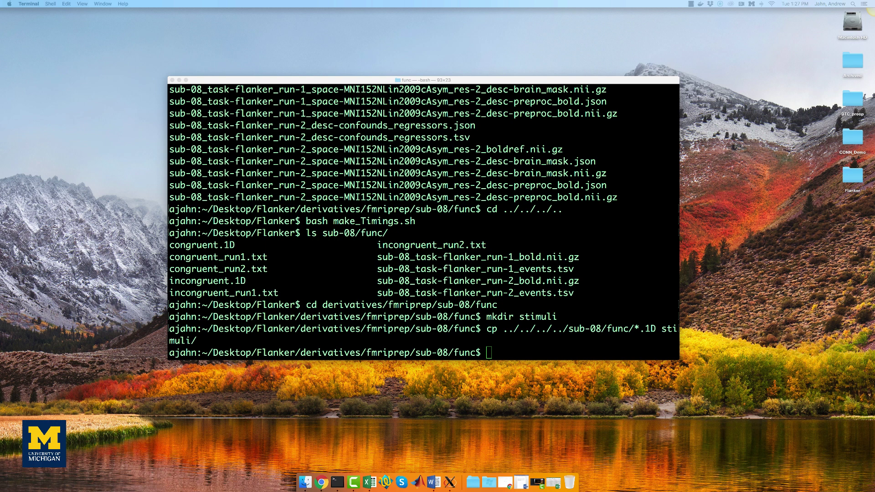
Run the awk/sed loop over trans_x…rot_z for runs 1 and 2, highlighting its parts.
click(480, 329)
text(for reg in trans_x trans_y trans_z rot_x rot_y rot_z; do     for run in 1 2; do       awk -v col=$reg 'NR==1{for(i=1;i<=NF;i++){if($i==col){c=i;break}} print $c} NR>1{print $c}' sub-08_task-flanker_run-${run}_desc-confounds_regressors.tsv > ${reg}_run${run}_all_tmp.txt;       sed '1d' ${reg}_run${run}_all_tmp.txt > ${reg}_run${run}_noHead_tmp.txt       sed '1!d' ${reg}_run${run}_all_tmp.txt > ${reg}_run${run}_Head_tmp.txt     done   done)
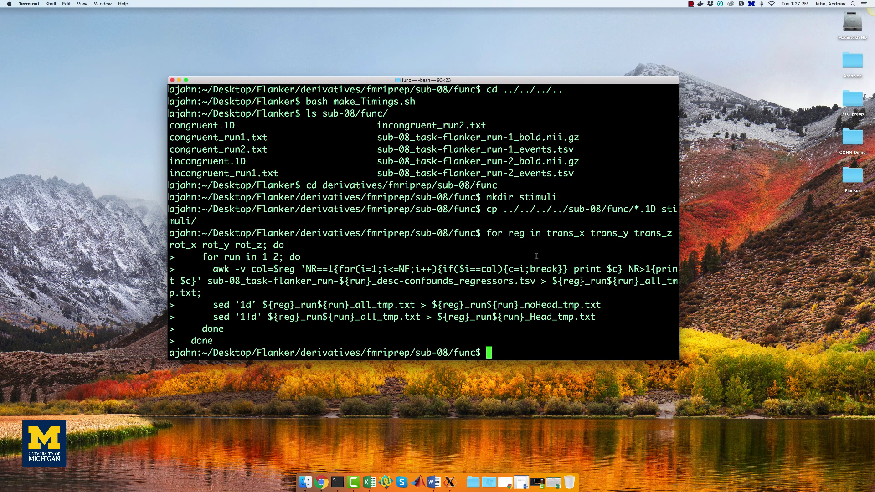
drag(548, 234, 263, 256)
click(265, 263)
drag(212, 269, 295, 268)
click(296, 267)
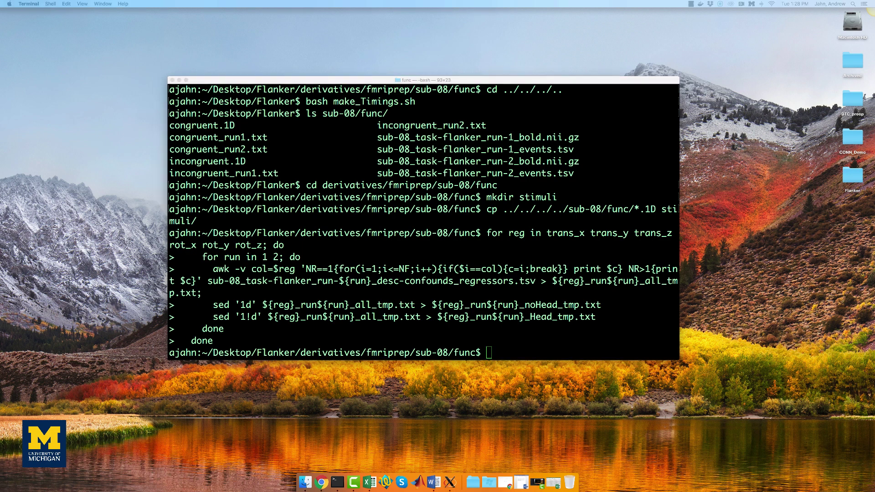
Run the 3dinfo volume count and echo-0 loop that build zeros_tmp.txt.
click(503, 340)
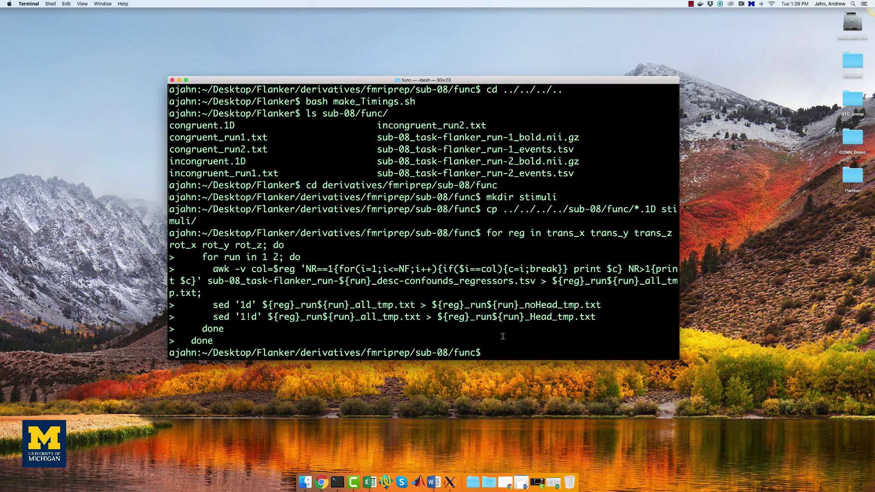
text(NT=`3dinfo -nt r1_scale.nii`   if [ -f zeros_tmp.txt ]; then rm zeros_tmp.txt; fi   for ((i=0; i<$NT; i++)); do echo 0 >> zeros_tmp.txt; done)
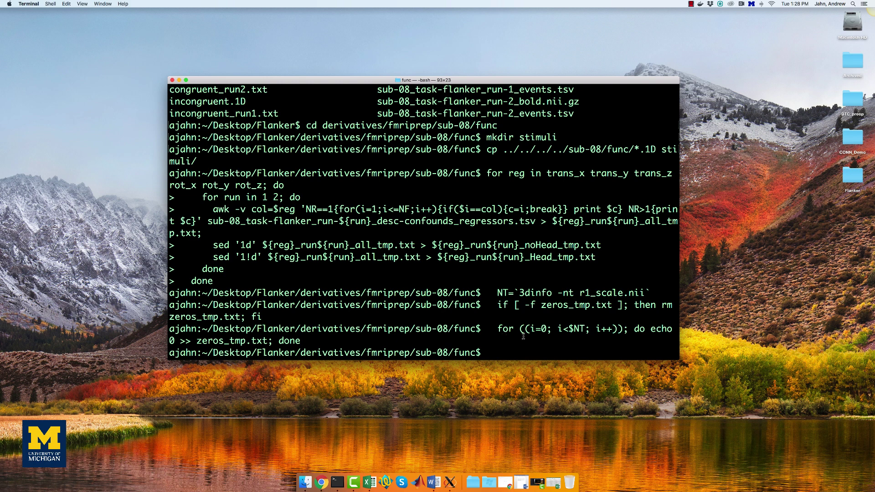
drag(498, 293, 646, 294)
click(610, 300)
drag(497, 329, 301, 342)
click(481, 317)
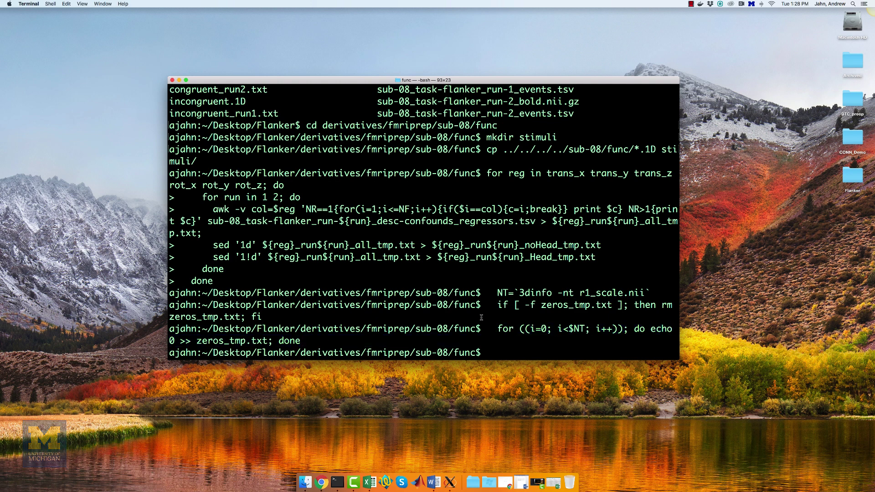
Print zeros_tmp.txt with cat, then run the loop combining zeros and motion regressors.
text(cat zeros_tmp.txt)
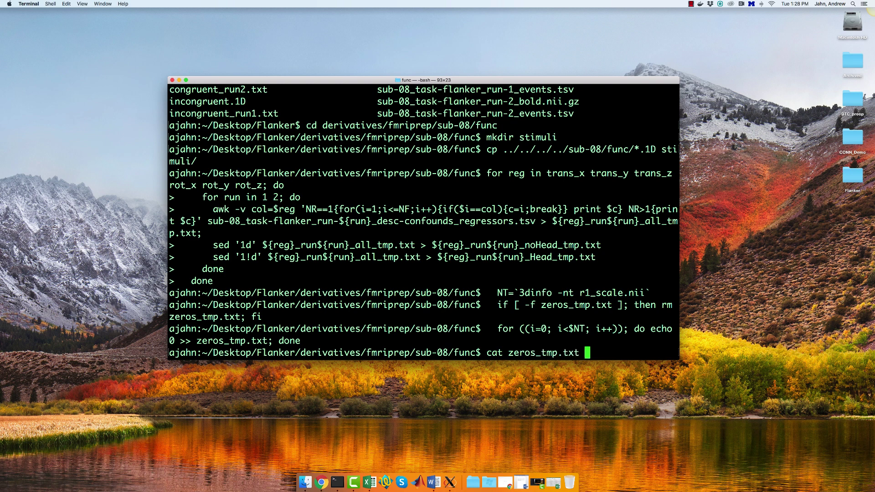
key(Return)
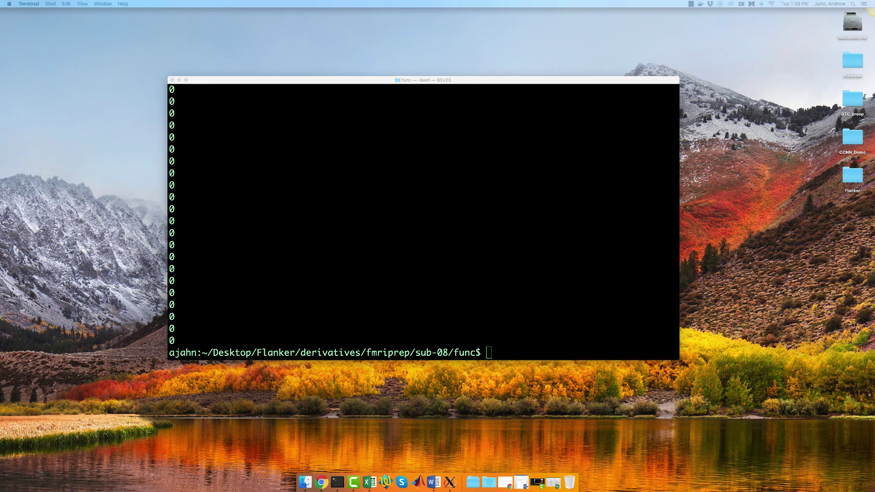
click(434, 301)
text(for reg in trans_x trans_y trans_z rot_x rot_y rot_z; do     for run in 1 2; do       if [ $run -eq 1 ]; then         cat ${reg}_run${run}_noHead_tmp.txt > ${reg}_run${run}.txt       else         cat zeros_tmp.txt ${reg}_run${run}_noHead_tmp.txt > ${reg}_run${run}.txt       fi     done   done)
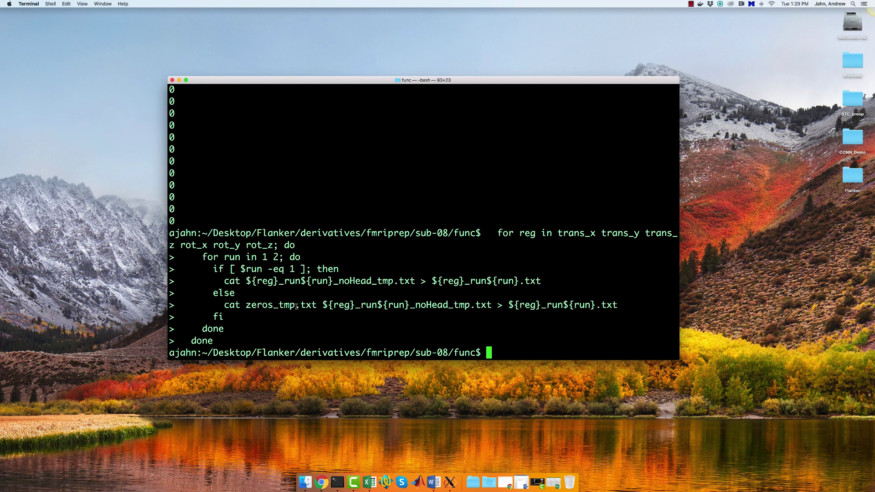
Point out the zeros_tmp.txt prepend, then list and scroll the func folder's new files.
drag(224, 305, 318, 305)
click(333, 303)
text(ls)
key(Return)
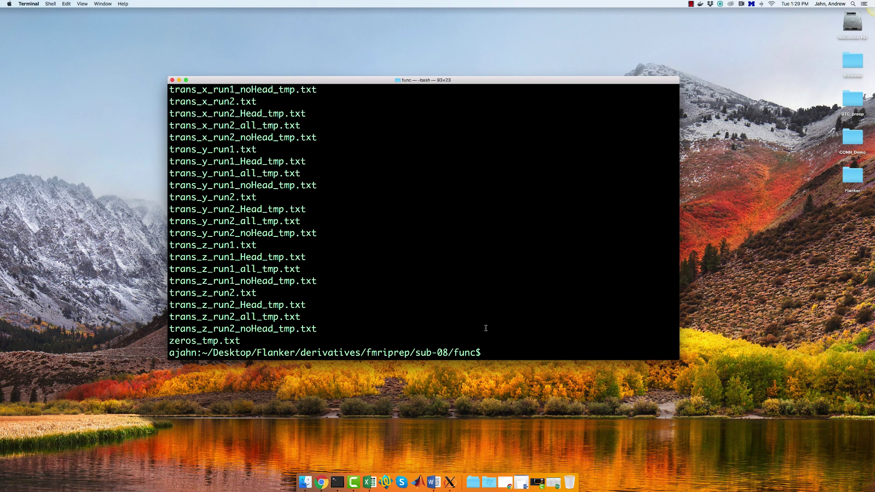
scroll(440, 318, up, 8)
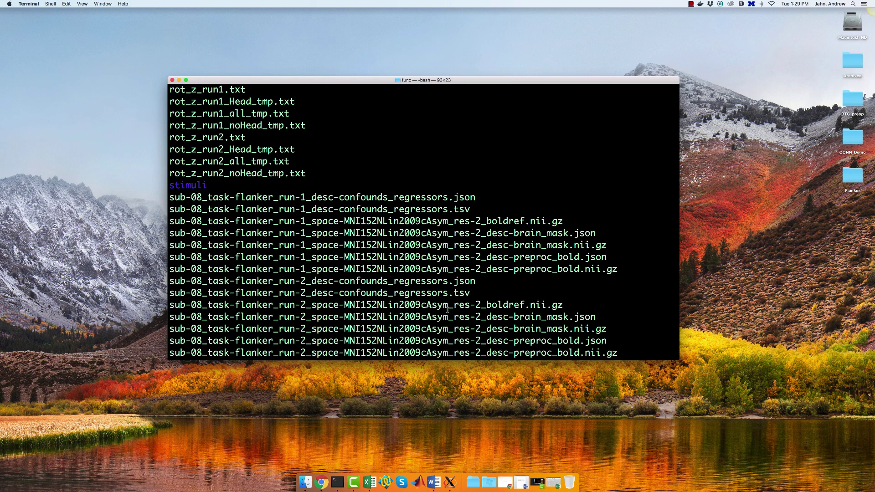
scroll(529, 287, up, 8)
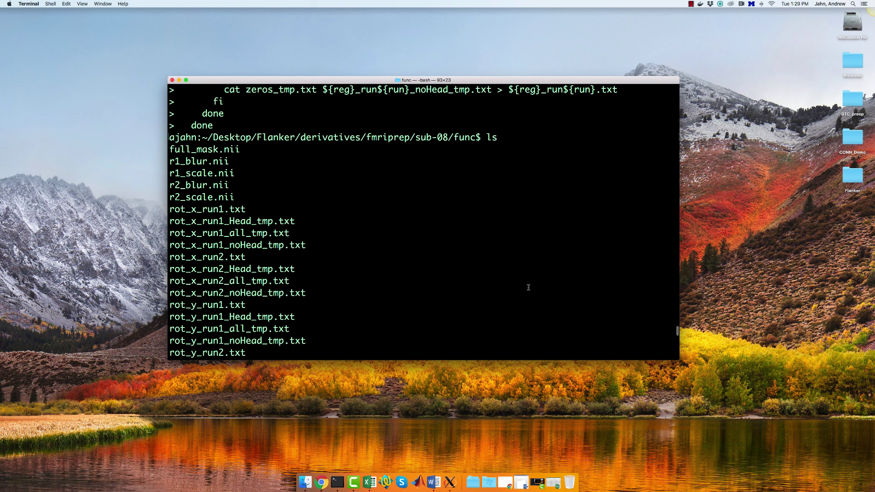
scroll(529, 287, down, 15)
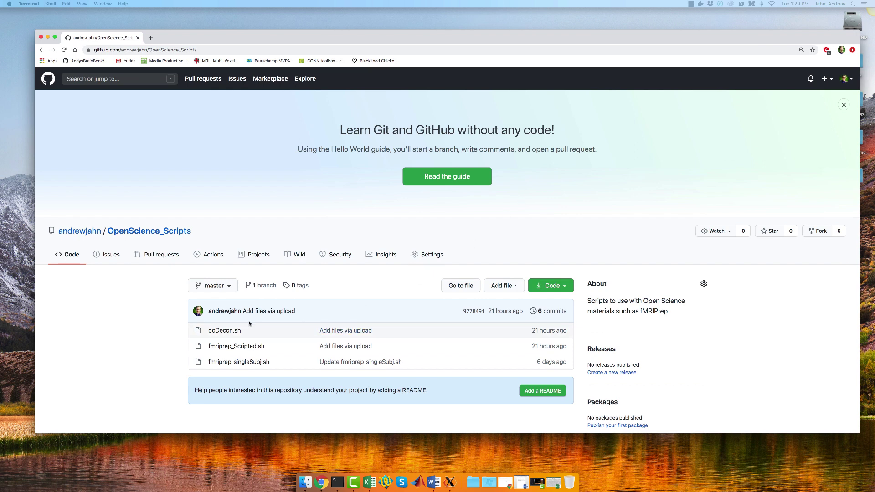
Save the raw doDecon.sh from GitHub into derivatives/fmriprep/sub-08/func.
click(235, 329)
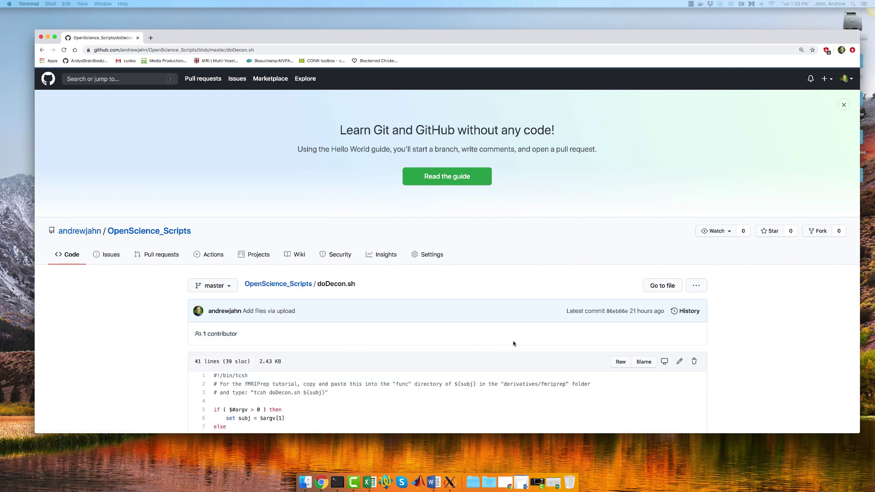
scroll(514, 344, down, 5)
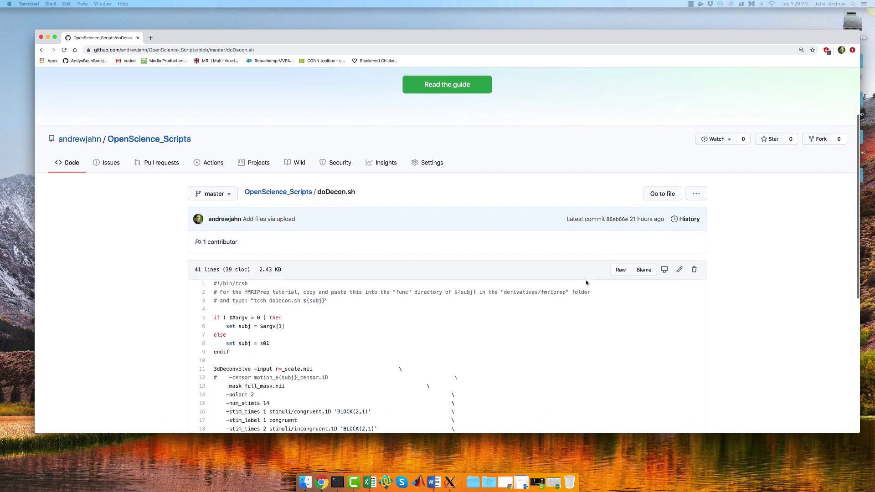
click(621, 268)
right_click(478, 261)
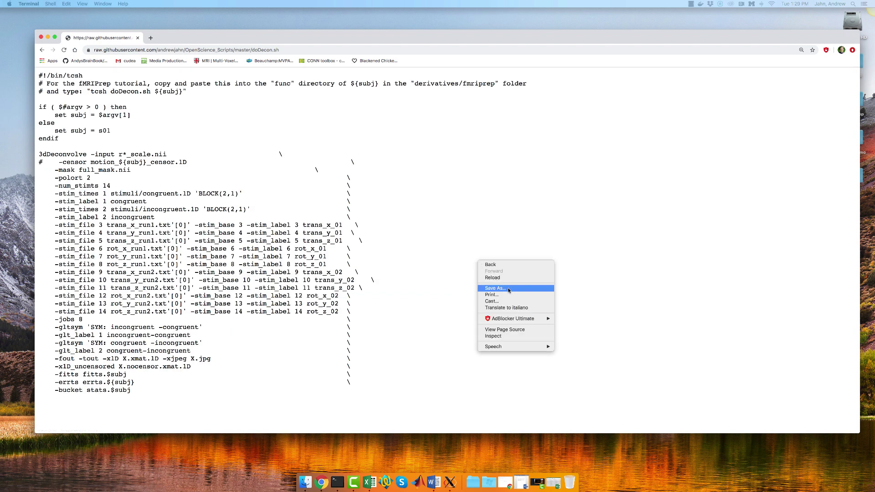
click(509, 289)
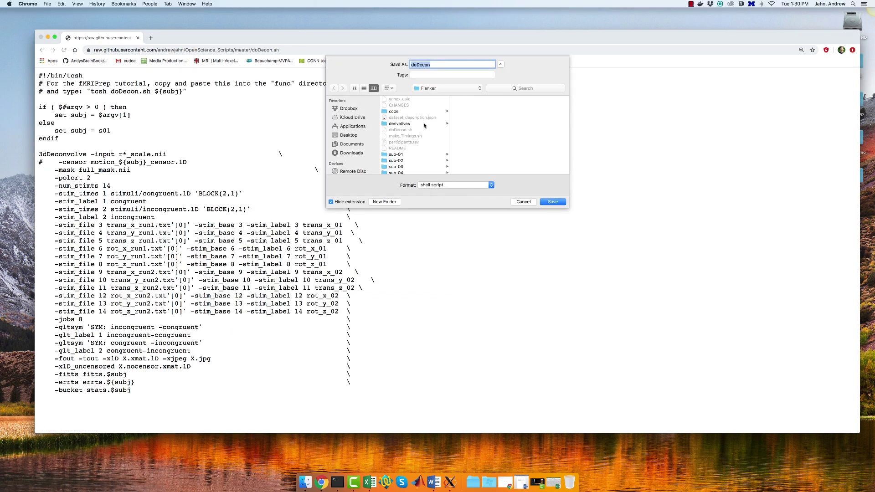
click(408, 123)
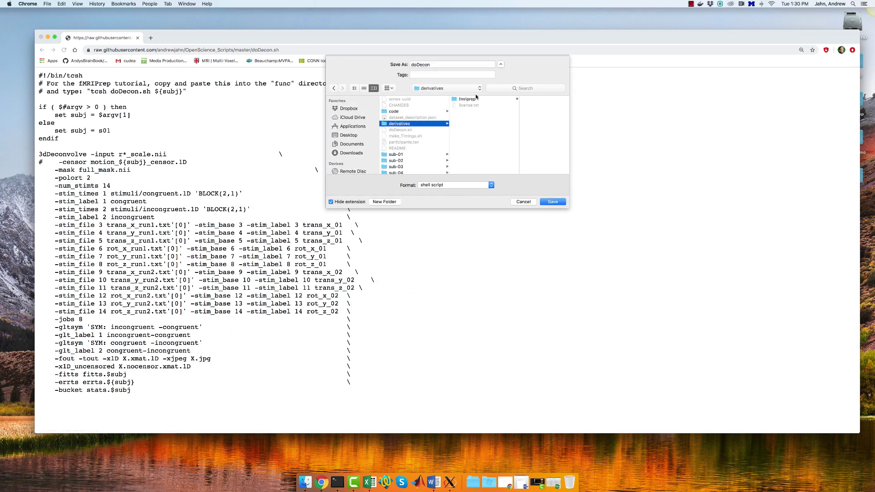
click(470, 99)
scroll(520, 127, down, 3)
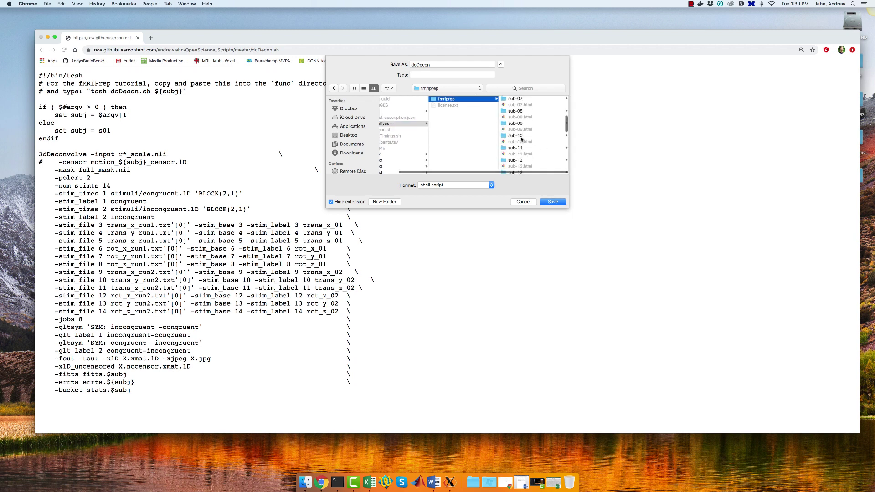
click(515, 112)
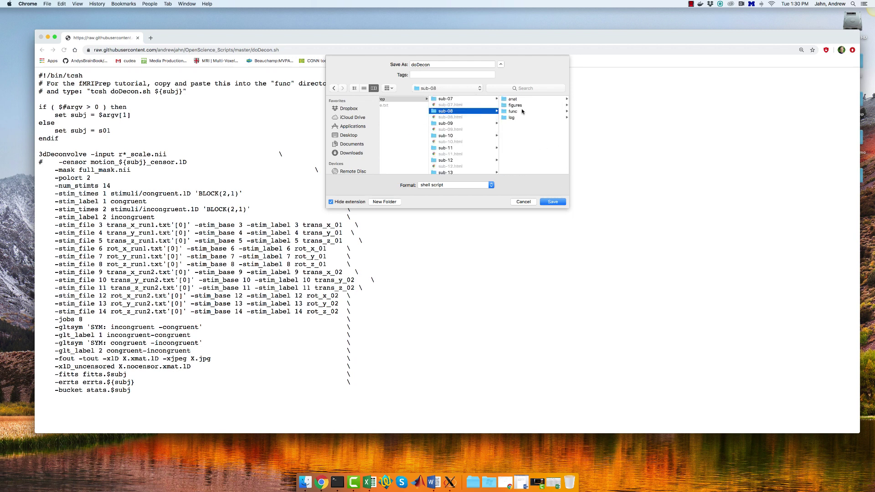
click(513, 111)
click(552, 202)
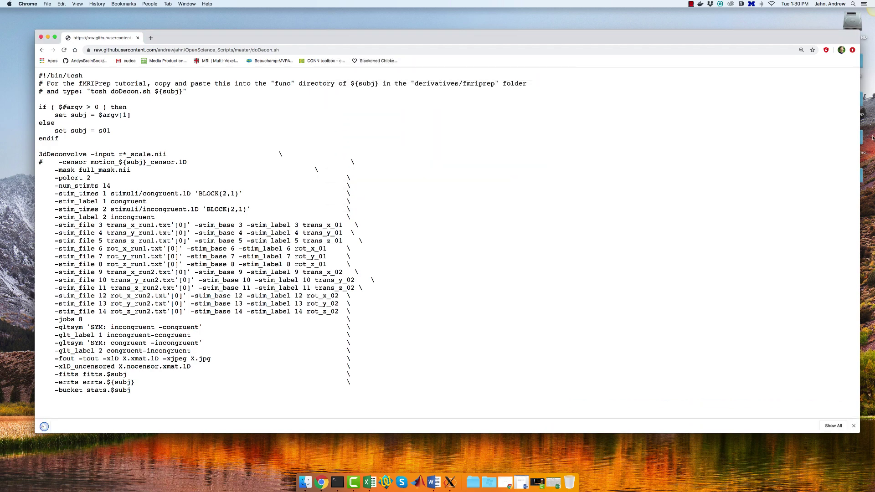
Run tcsh doDecon.sh sub-08 in the terminal.
key(super+Tab)
text(tcsh do)
key(Tab)
text(sub-08)
key(Return)
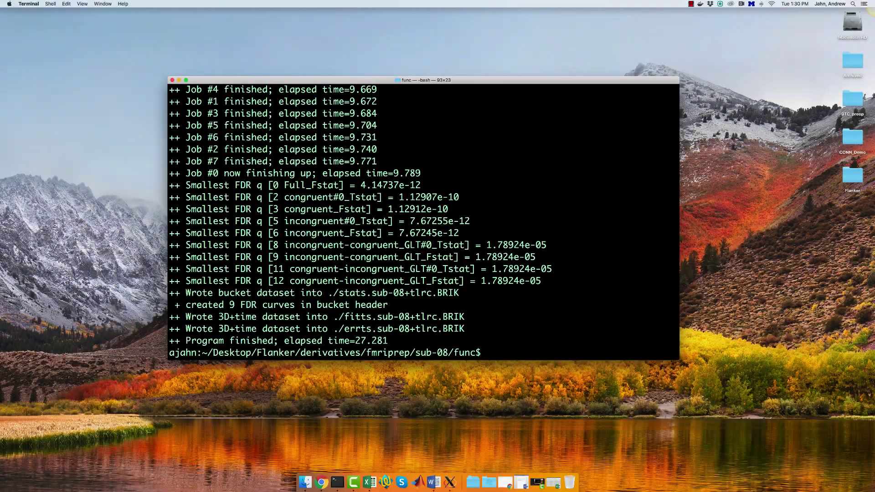
Start the AFNI viewer with the afni command in the func folder.
text(afni)
key(Return)
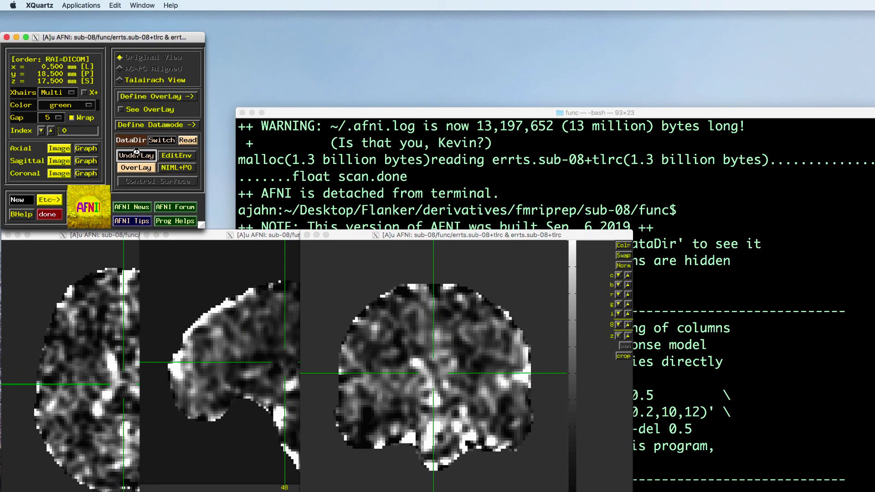
Load MNI152_2009_template as underlay and stats.sub-08 as overlay, rearranging the views.
click(102, 116)
double_click(206, 333)
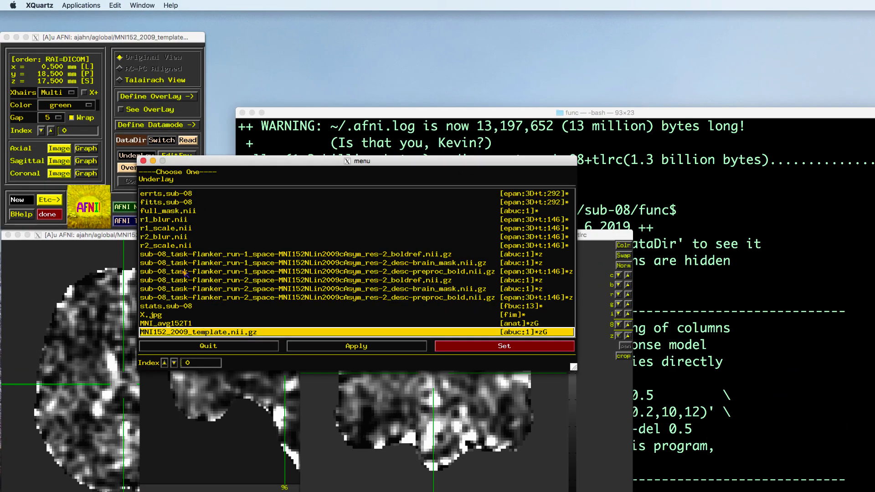
click(139, 167)
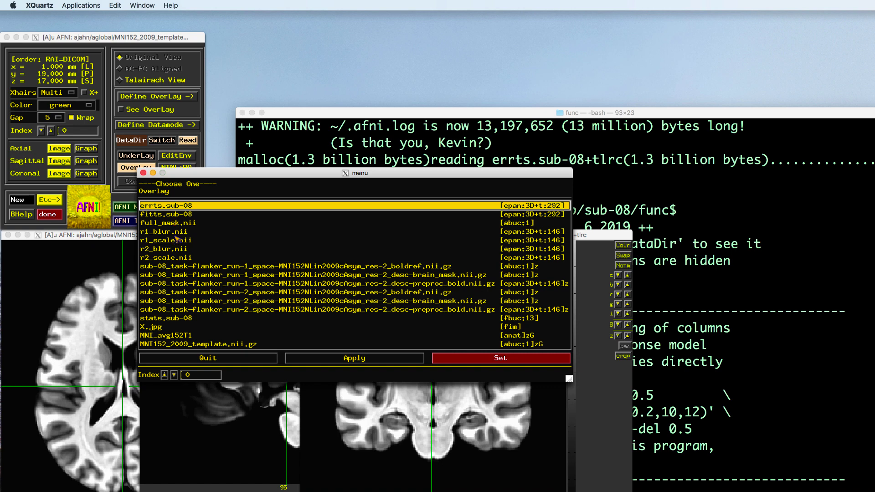
double_click(174, 318)
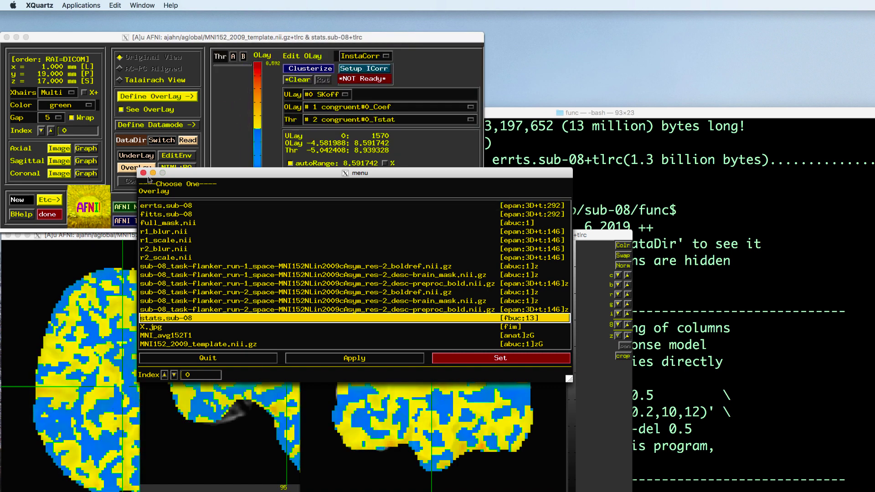
drag(418, 235, 666, 234)
drag(347, 233, 402, 238)
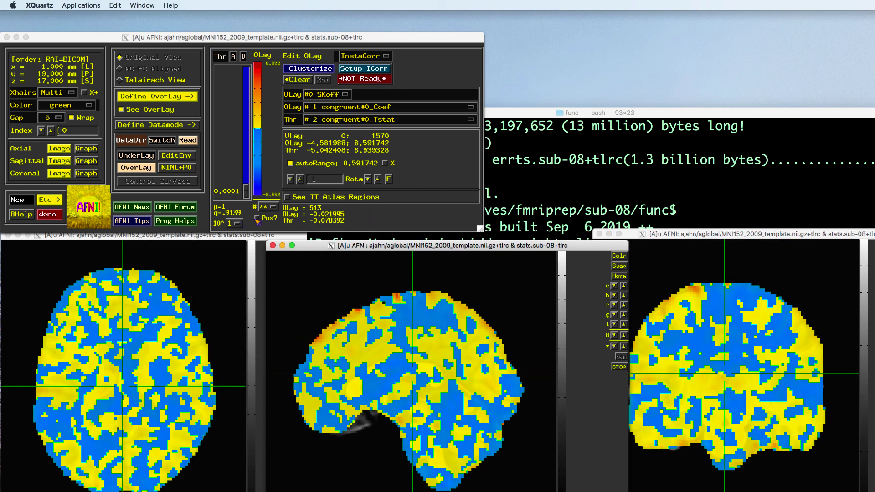
Show positive values only, with incongruent-congruent_GLT#0_Coef as OLay and its Tstat as Thr.
click(256, 218)
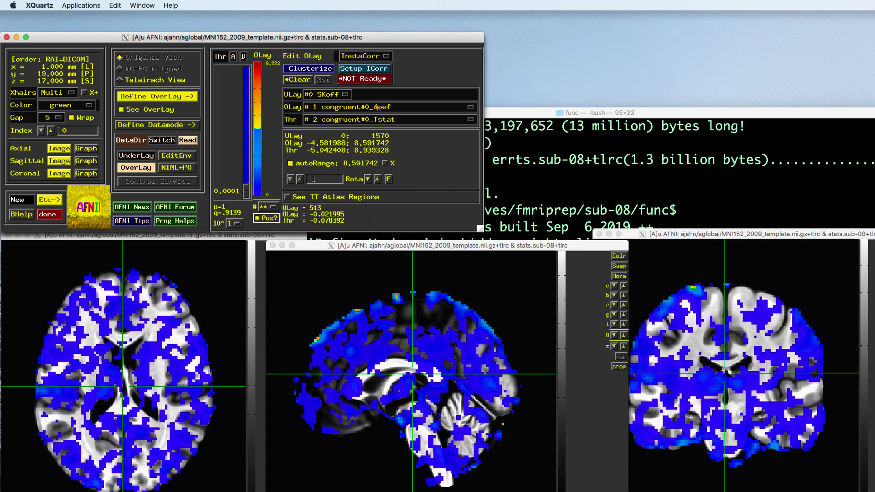
click(378, 108)
click(384, 166)
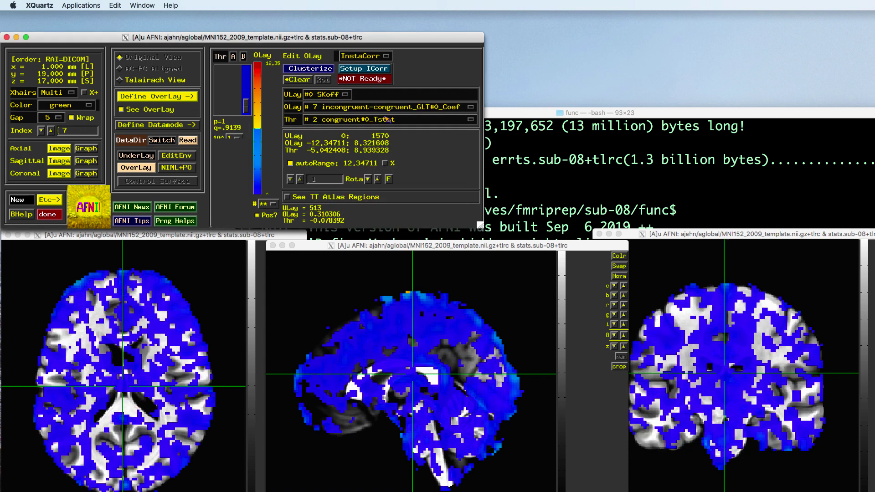
click(387, 118)
click(404, 178)
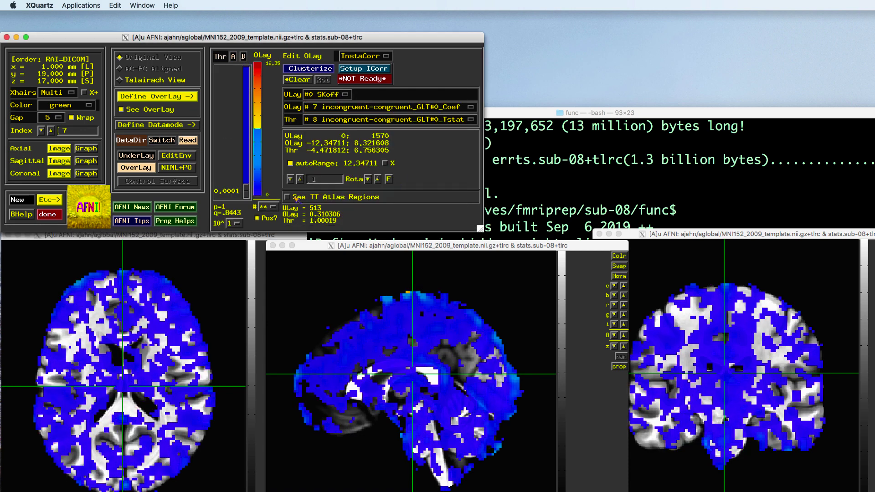
Switch the colour scale to Spectrum:red_to_blue and set the threshold to p = 0.001.
right_click(253, 182)
click(268, 193)
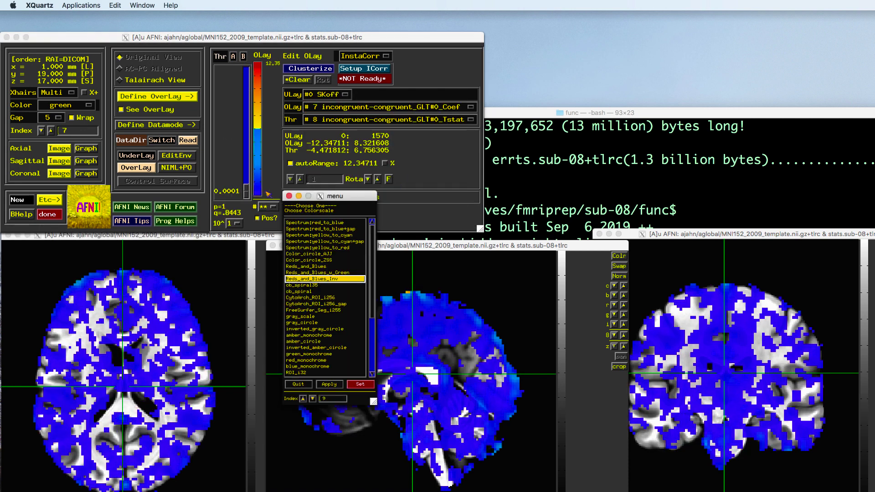
click(321, 222)
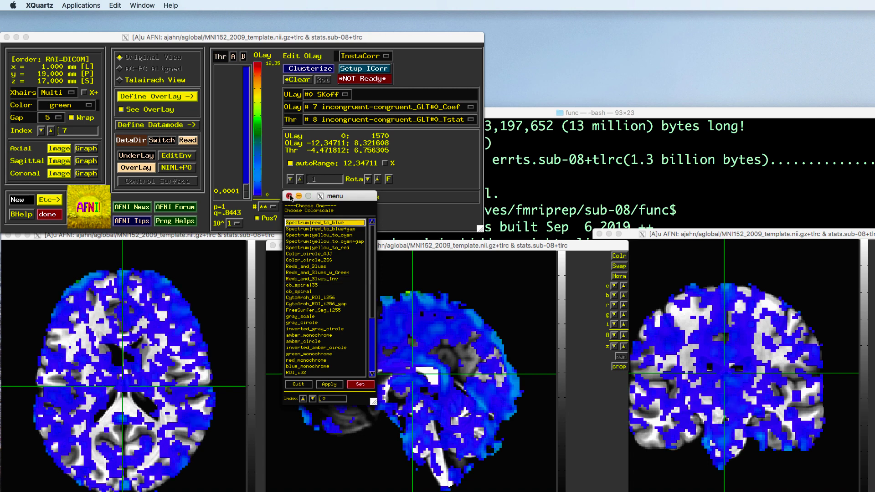
click(289, 196)
right_click(228, 210)
click(257, 262)
text(0.001)
key(Return)
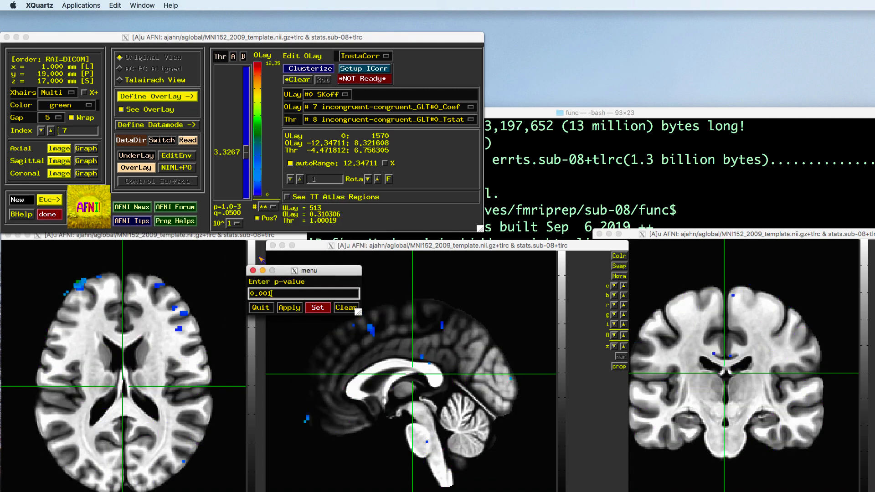
Clusterize the thresholded contrast map and fix the overlay colour range at 1.
click(253, 271)
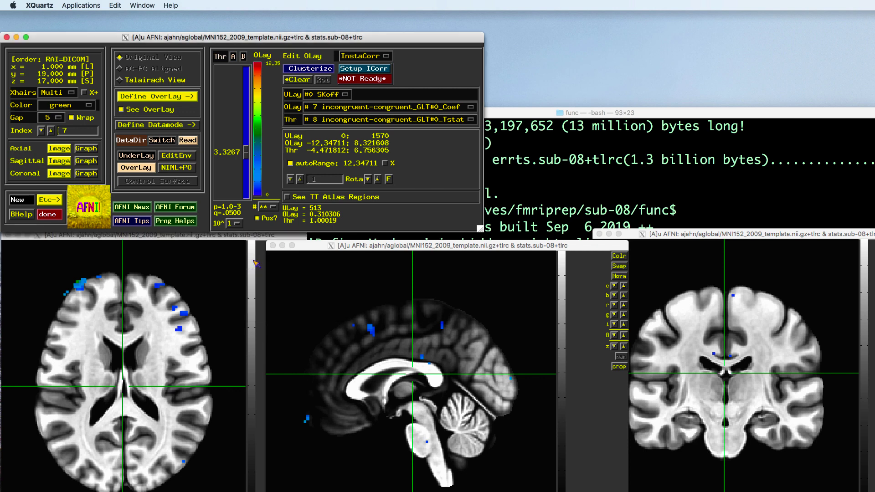
click(312, 69)
click(366, 226)
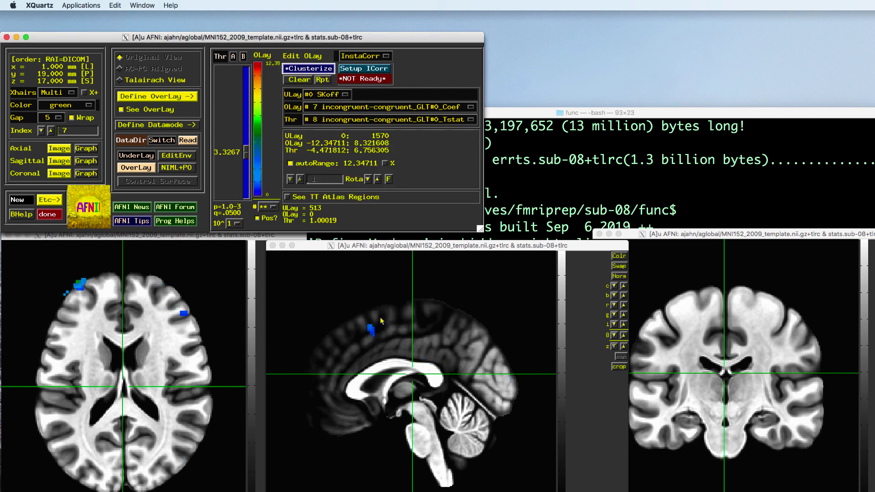
click(371, 329)
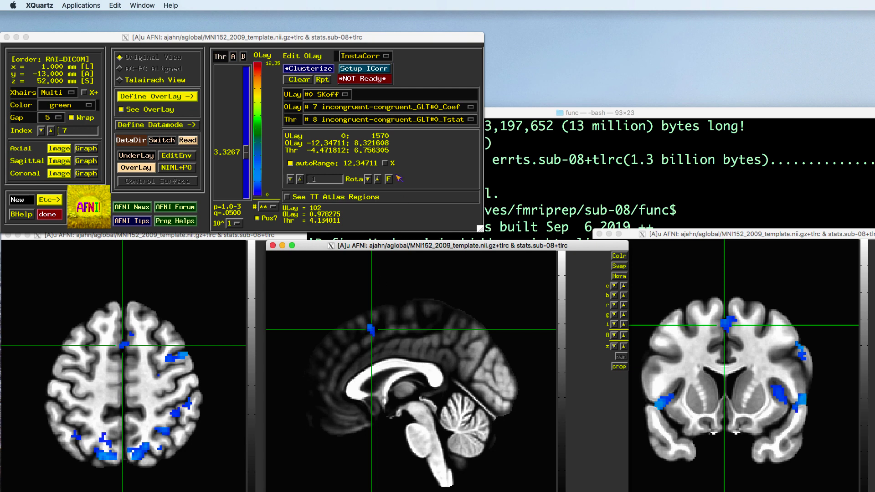
click(289, 163)
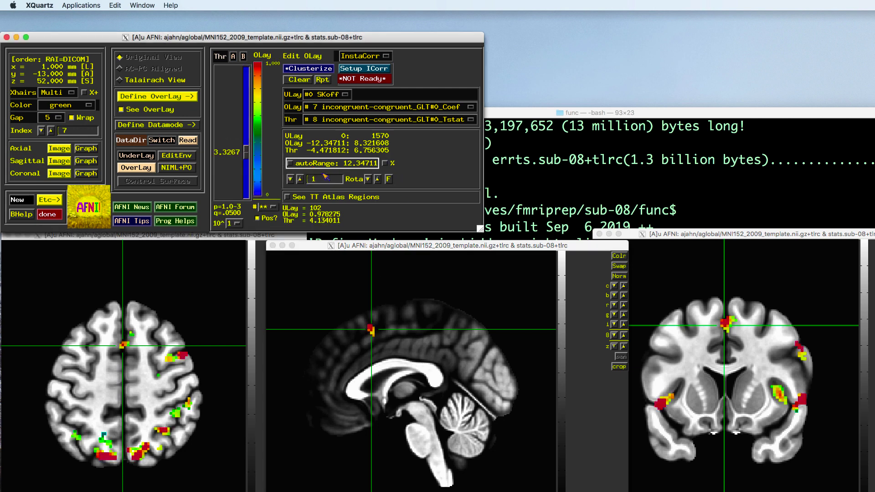
Set OLay and Stat resampling to cubic (Cu), then re-apply the clustering.
click(173, 125)
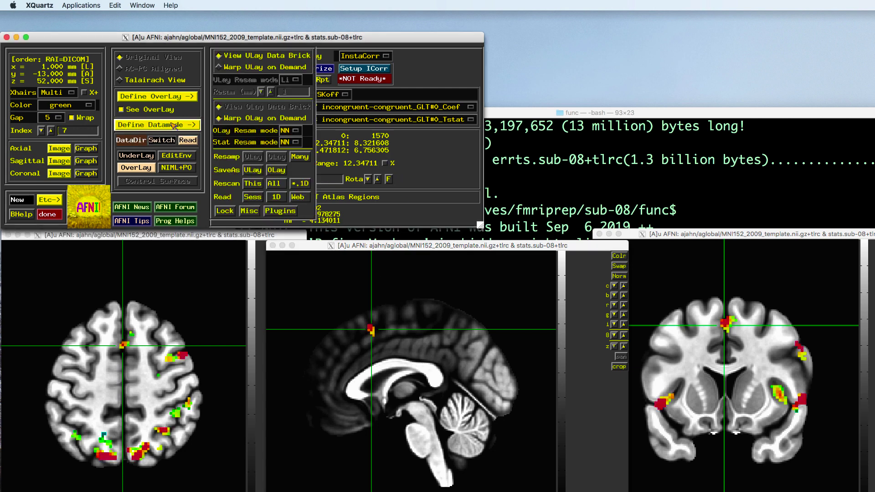
click(285, 131)
click(285, 149)
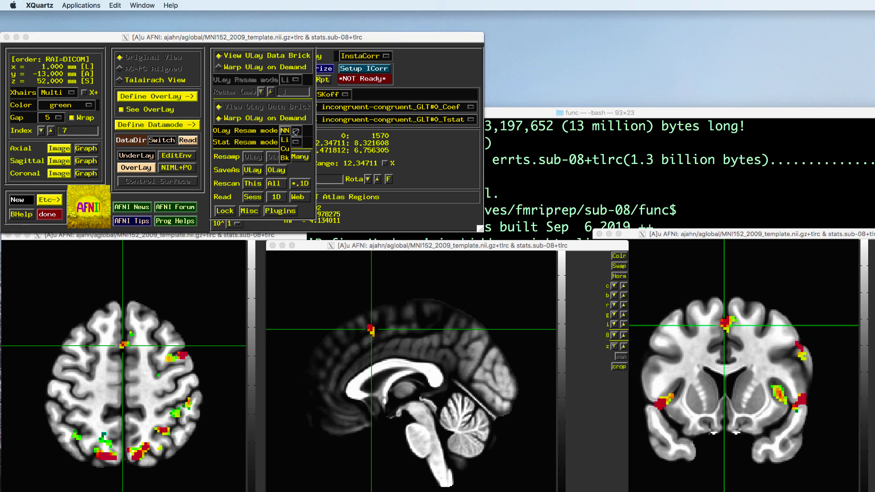
click(284, 143)
click(285, 160)
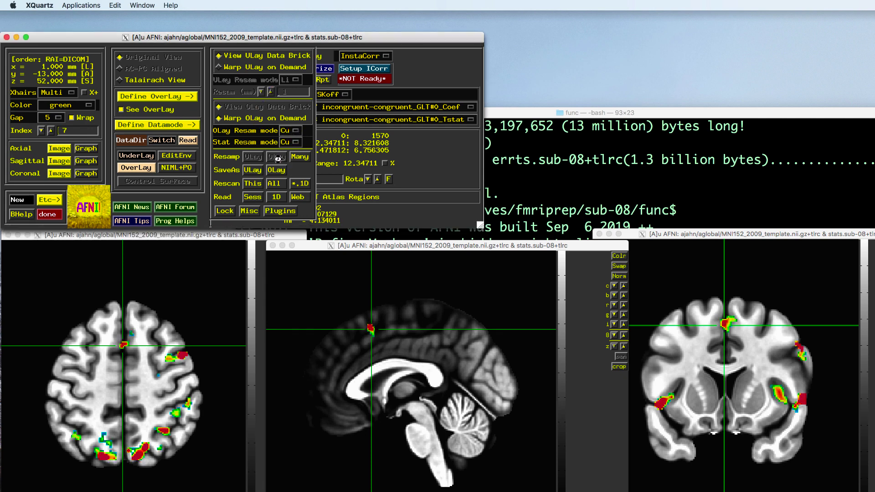
click(726, 324)
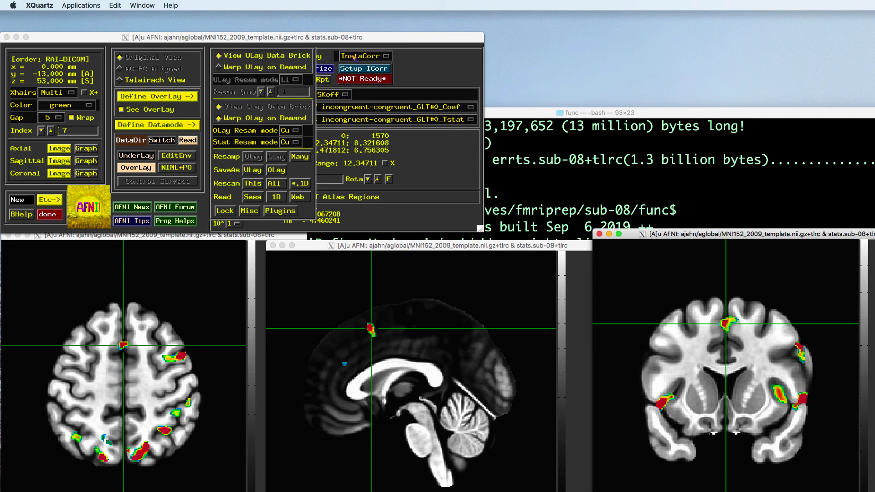
click(188, 128)
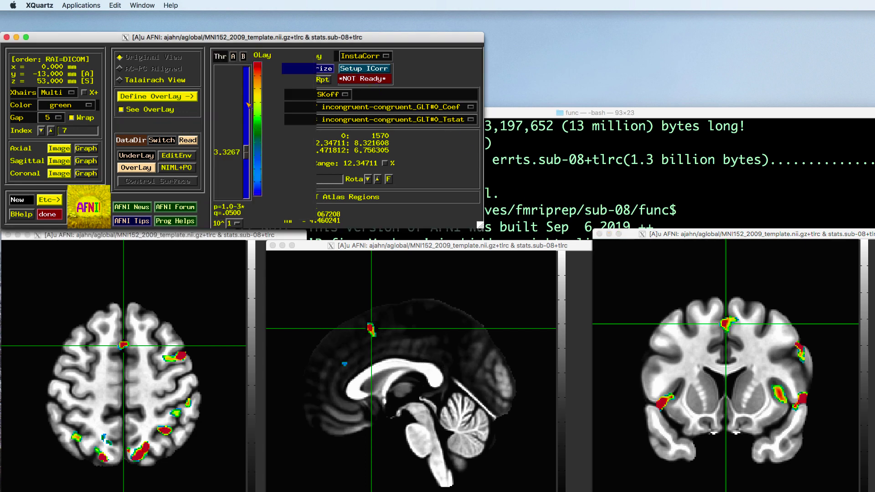
click(328, 69)
click(364, 229)
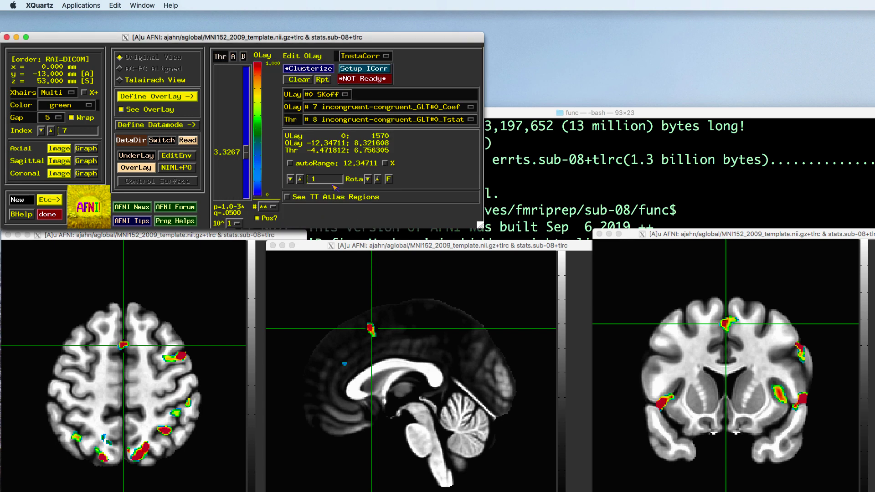
In the cluster report, flash clusters 6, 5, 9 and 10, then jump to cluster 10.
click(325, 82)
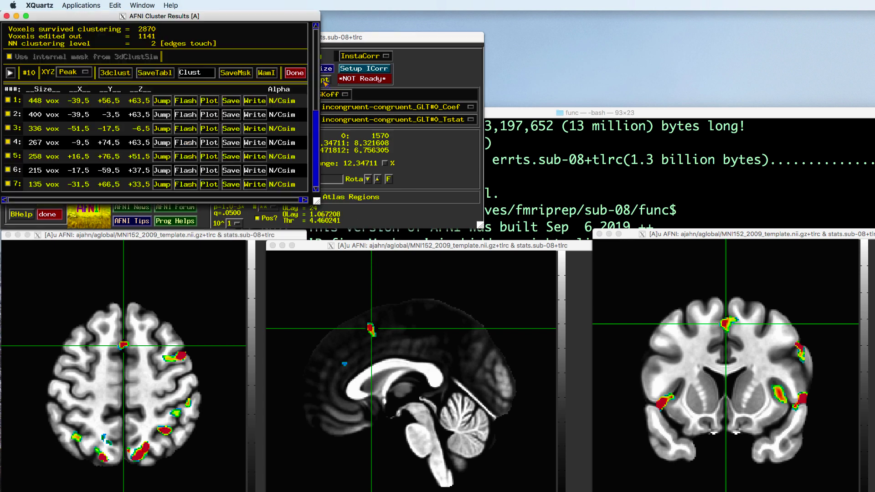
click(186, 170)
click(187, 157)
click(316, 190)
click(186, 116)
click(188, 131)
click(166, 131)
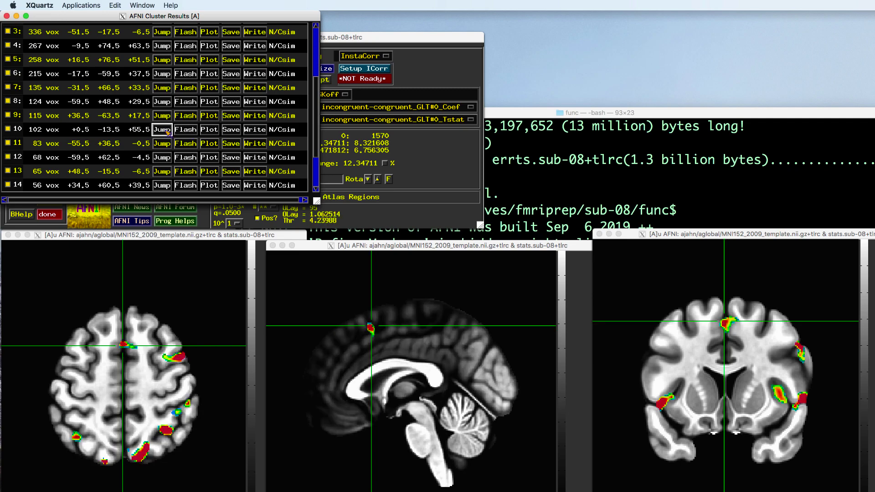